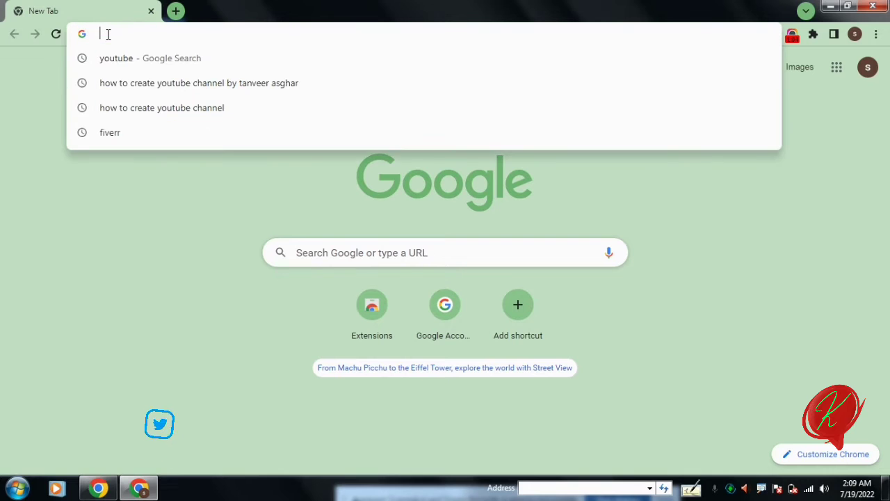
Step: Search Google for 'fiverr' from the Chrome address bar
text(fiverr)
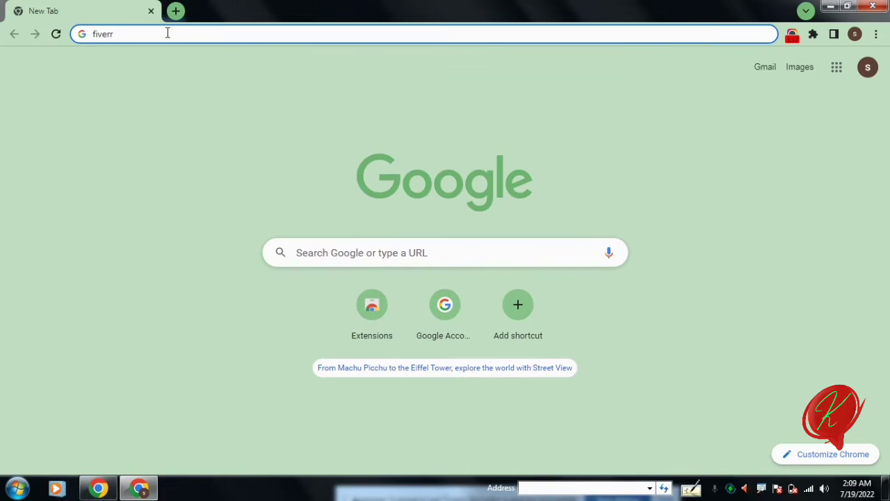
key(Return)
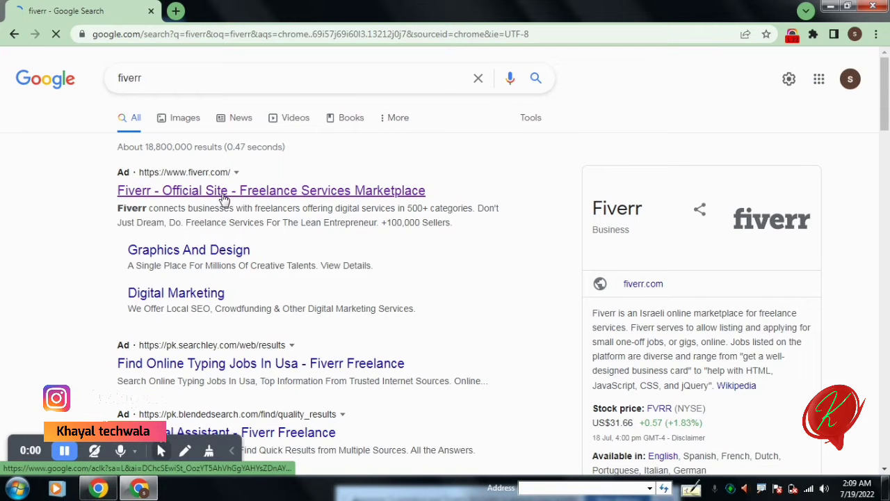
Step: Open the 'Fiverr - Official Site' result from the Google search results
click(224, 197)
mouse_move(105, 149)
mouse_down()
mouse_move(173, 211)
mouse_move(506, 219)
mouse_up()
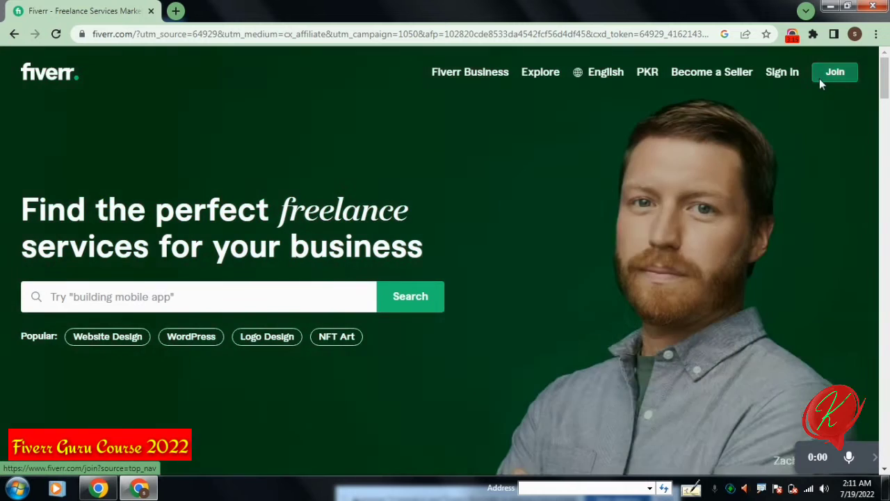
click(820, 80)
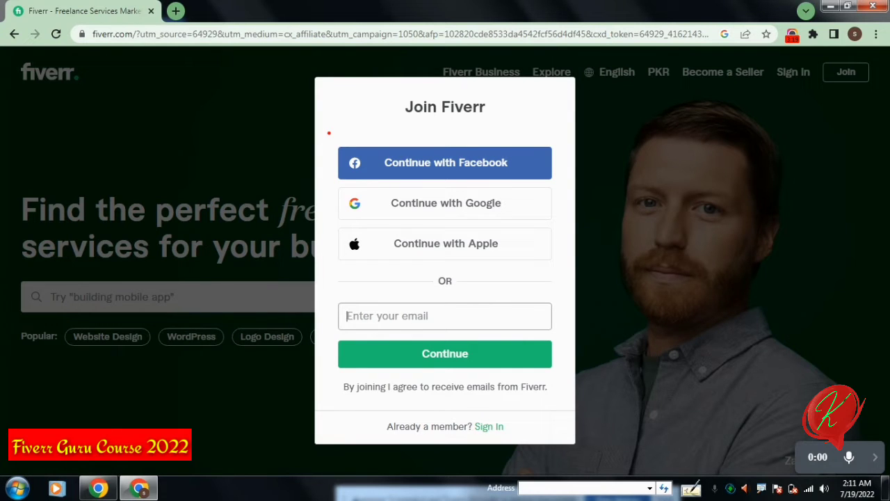
mouse_move(329, 132)
mouse_down()
mouse_move(365, 186)
mouse_move(543, 187)
mouse_up()
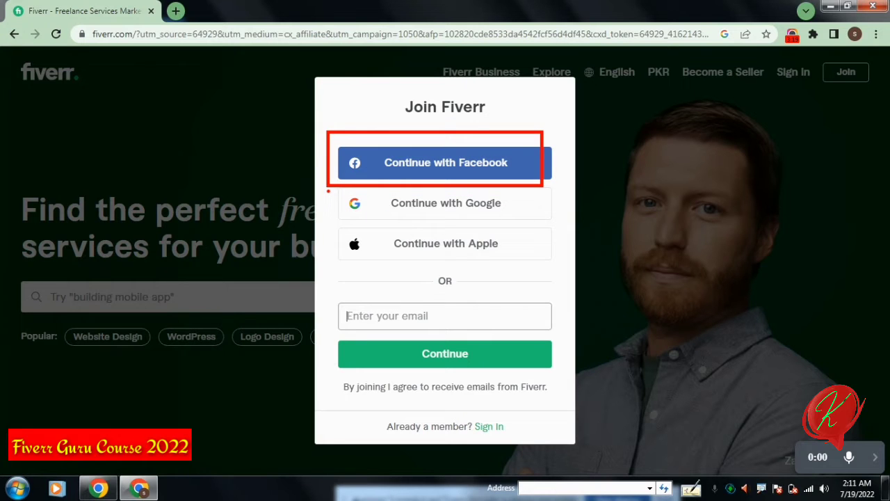
mouse_move(328, 190)
mouse_down()
mouse_move(364, 222)
mouse_move(567, 220)
mouse_up()
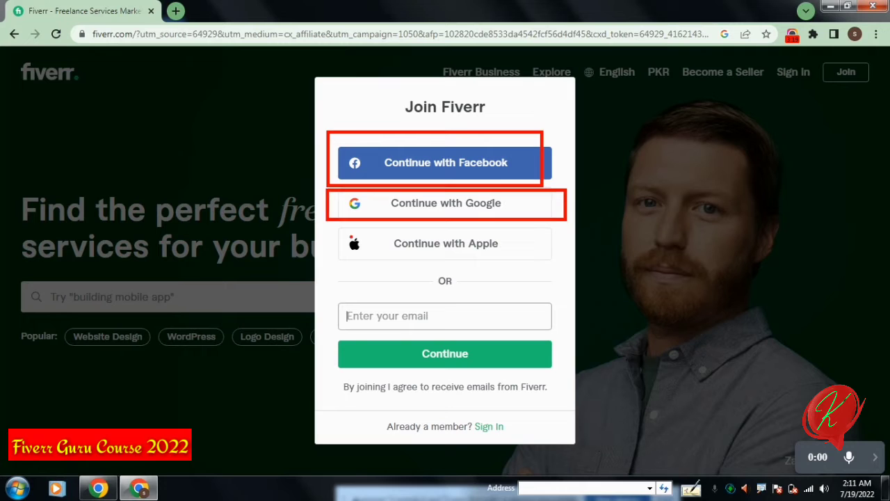
mouse_move(334, 227)
mouse_down()
mouse_move(404, 256)
mouse_move(555, 263)
mouse_up()
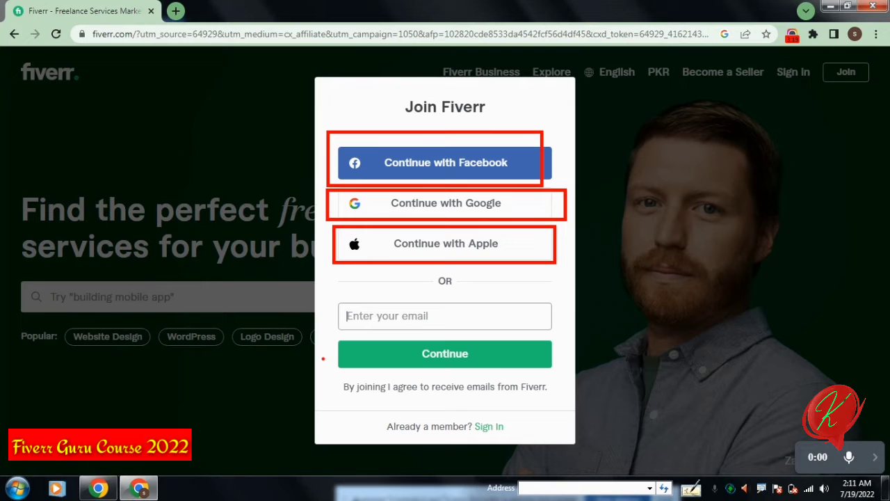
mouse_move(327, 298)
mouse_down()
mouse_move(383, 338)
mouse_move(584, 338)
mouse_up()
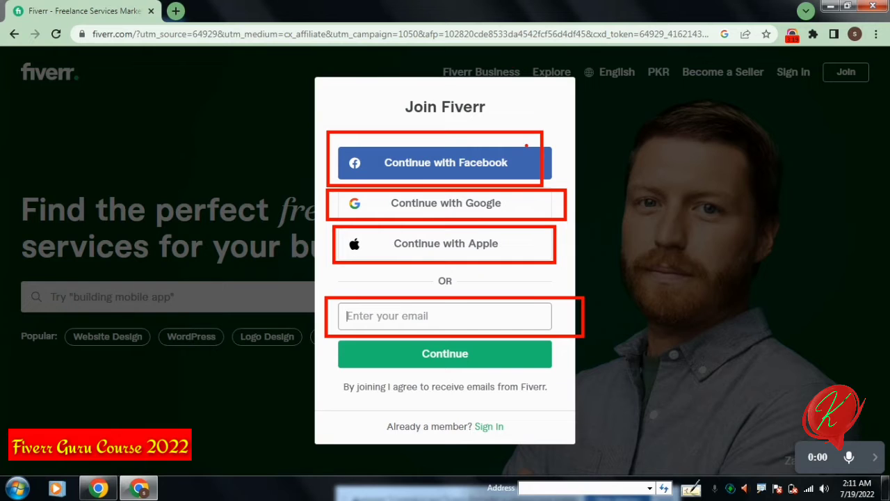
drag(539, 152, 556, 129)
mouse_move(526, 205)
mouse_down()
mouse_move(533, 210)
mouse_move(563, 192)
mouse_up()
drag(521, 245, 548, 229)
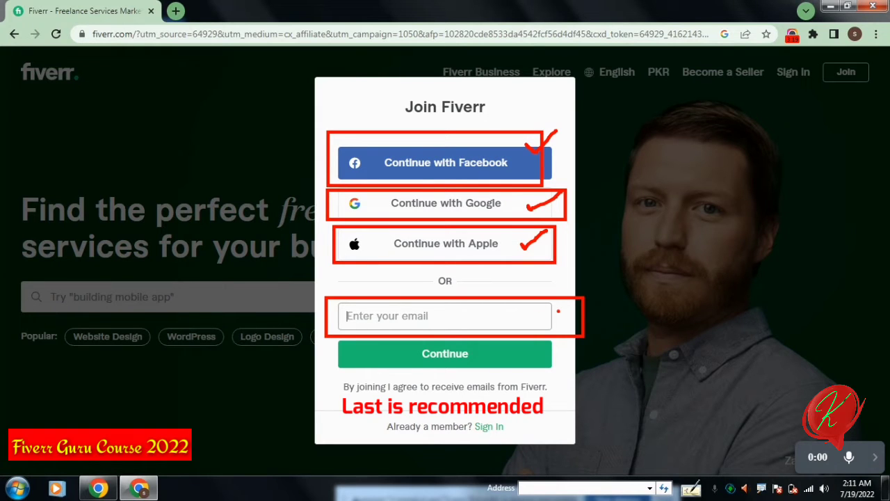
mouse_move(558, 312)
mouse_down()
mouse_move(562, 320)
mouse_move(685, 164)
mouse_up()
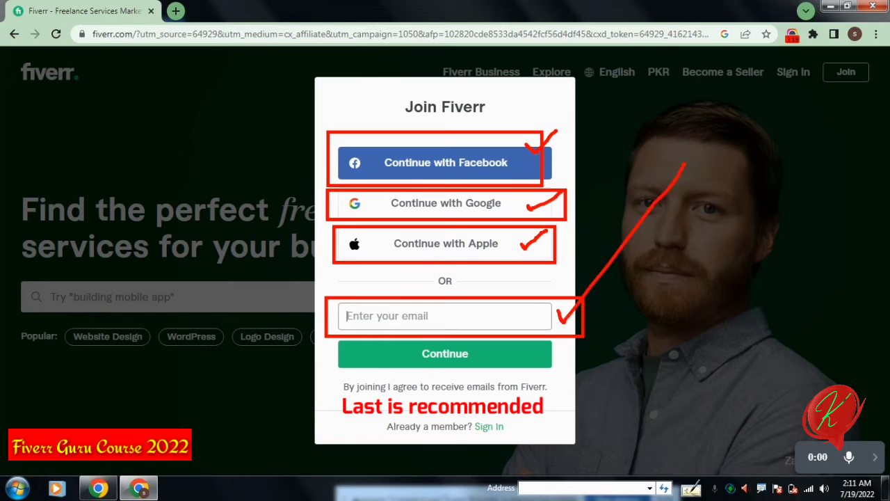
key(Escape)
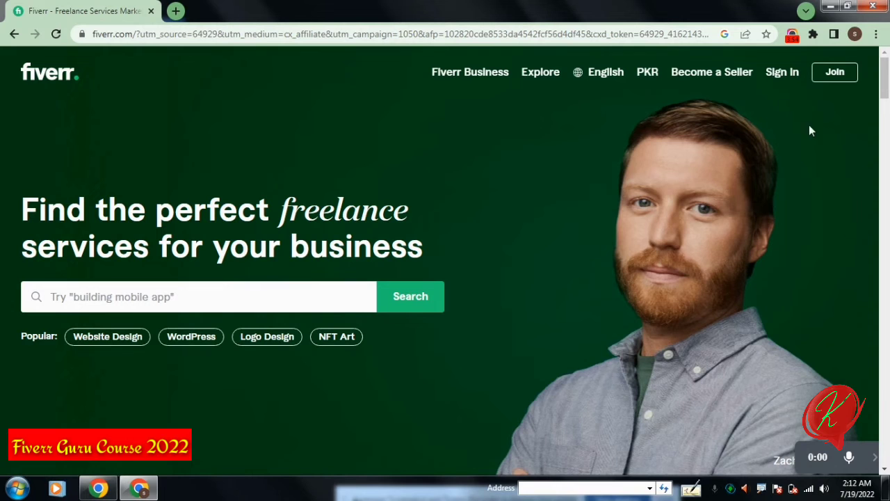
Step: Start Fiverr sign-up with your Gmail address and continue to the username and password step
click(828, 79)
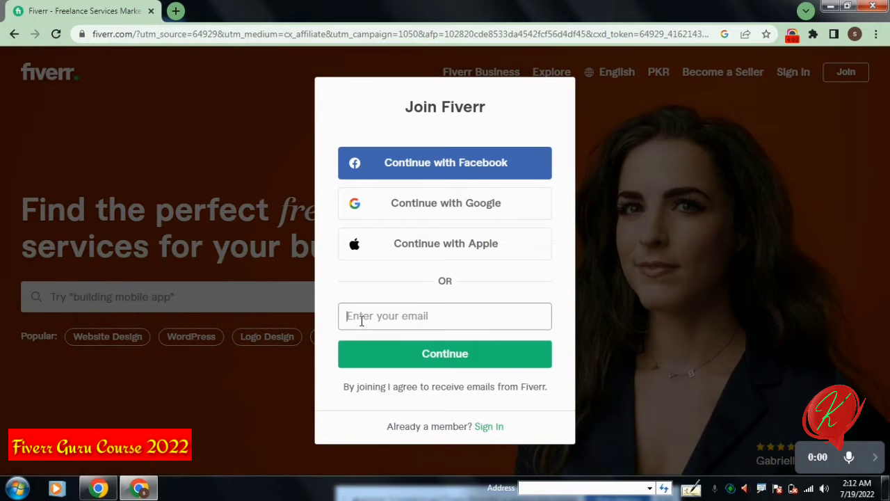
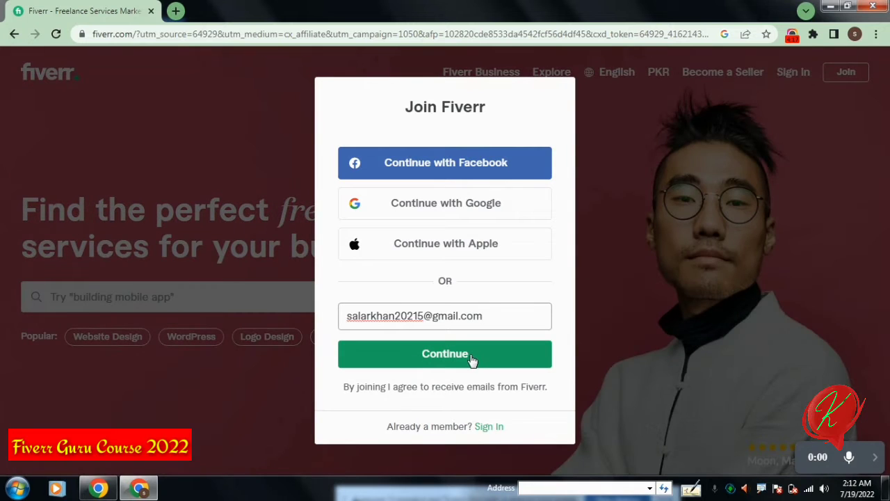
key(ctrl+2)
drag(407, 340, 534, 381)
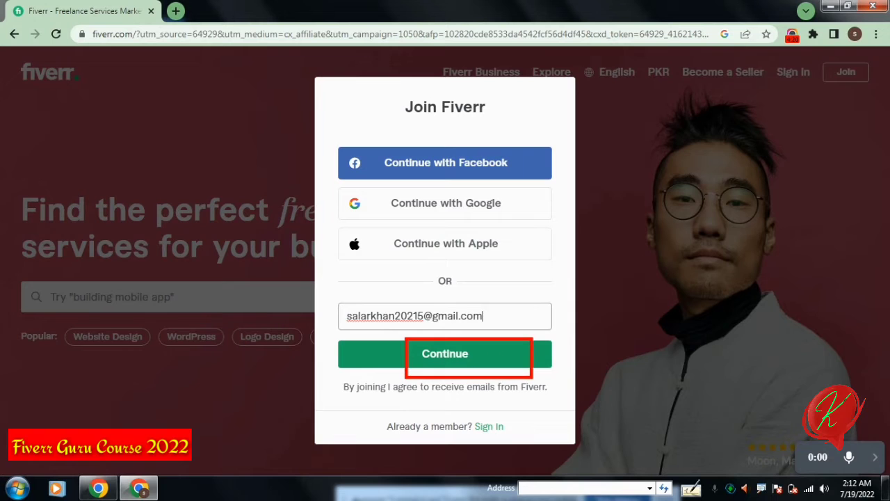
key(Escape)
click(466, 362)
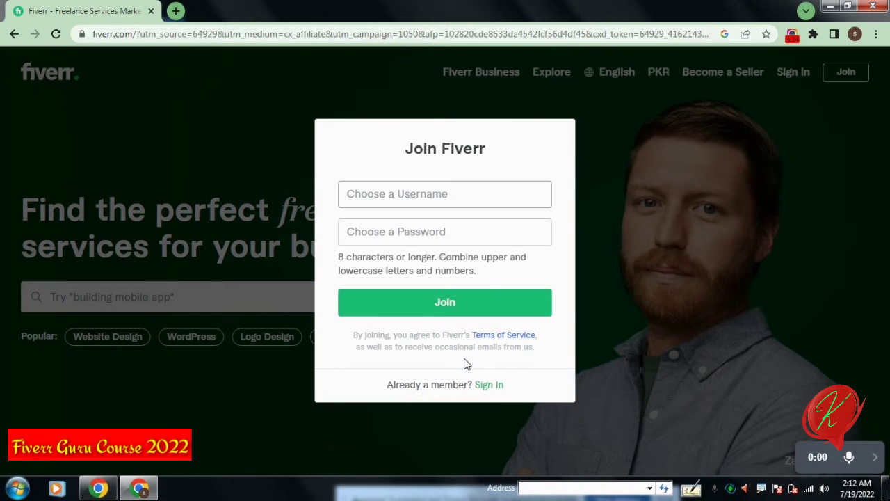
Step: Enter a username in the Join dialog and zoom the page out to 90%
click(418, 196)
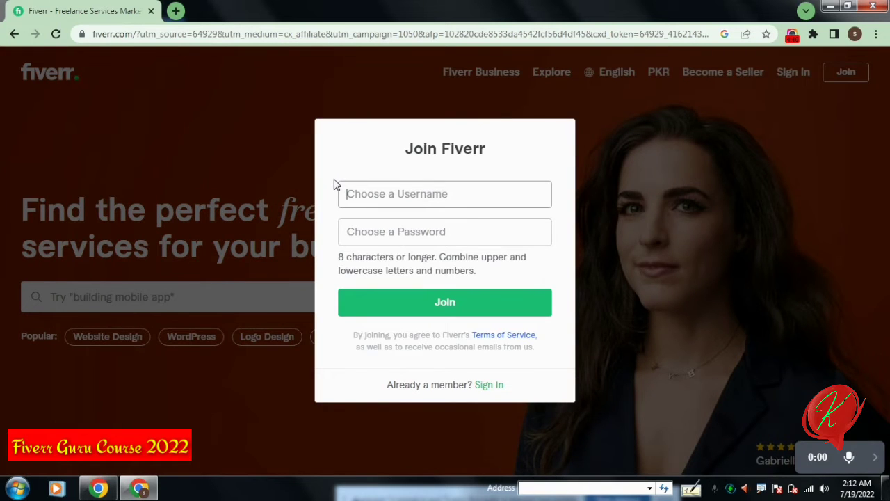
click(451, 232)
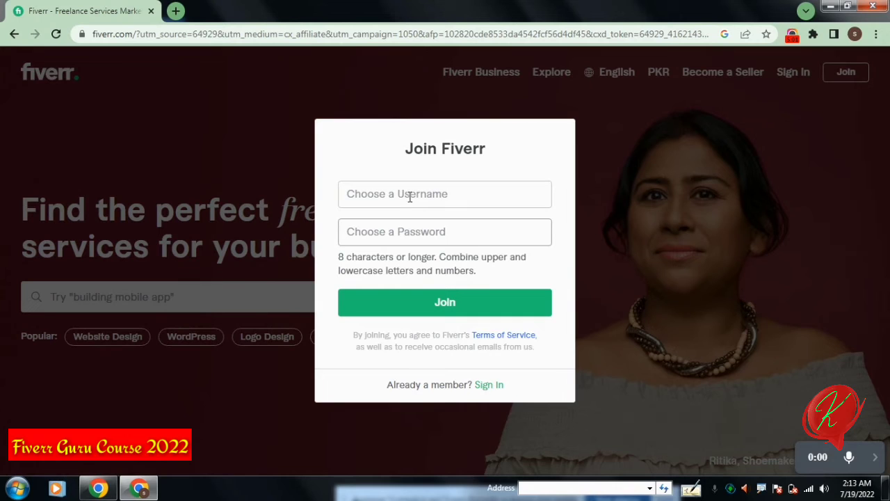
click(410, 197)
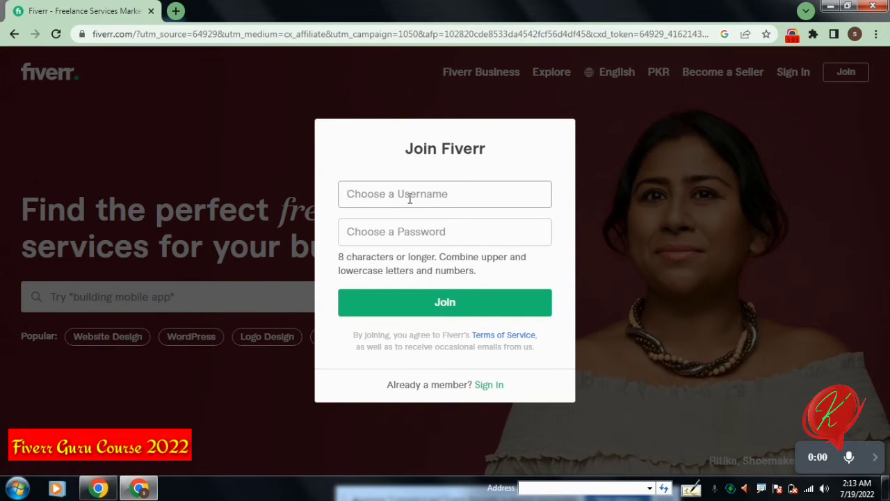
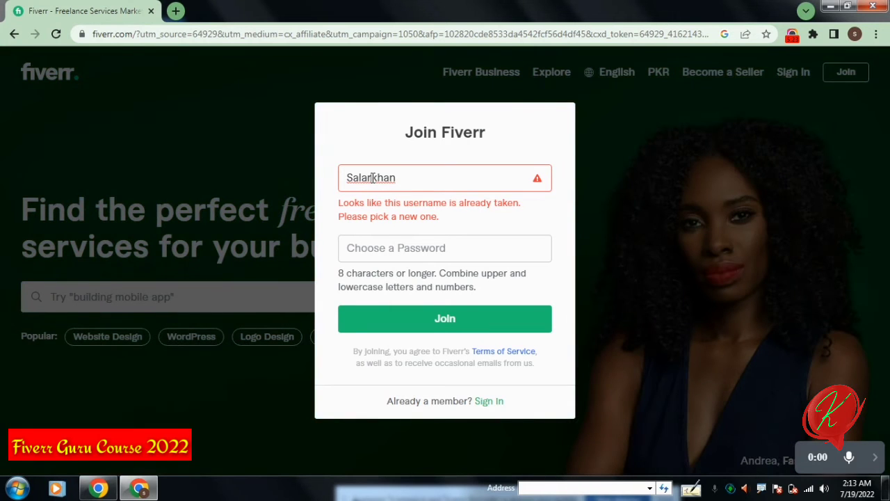
key(ctrl+minus)
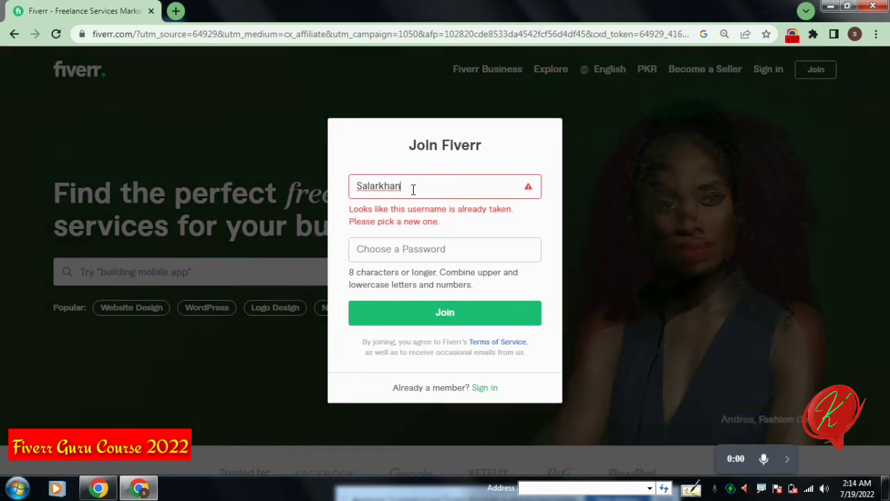
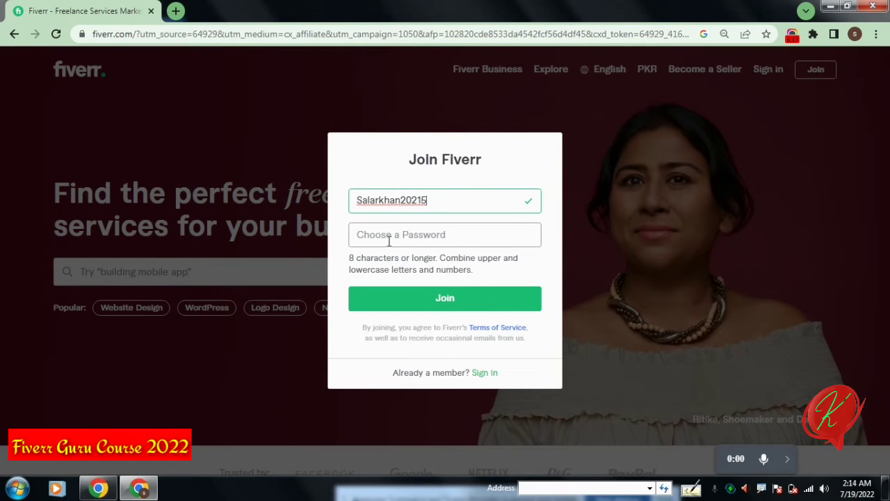
Step: Append digits to make the username unique, enter a password, and submit Join
click(392, 236)
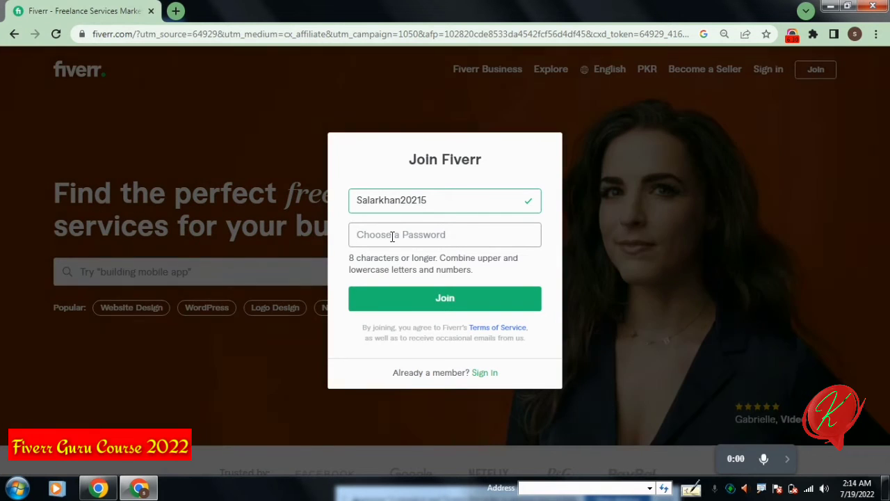
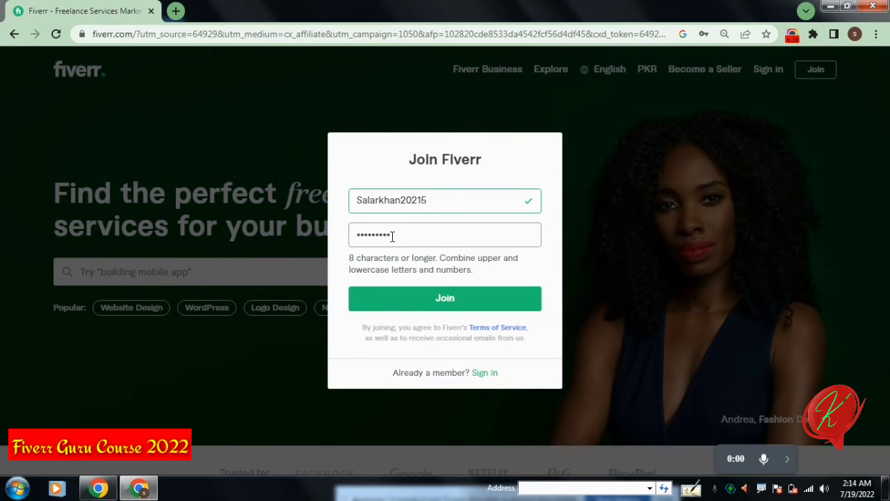
click(452, 301)
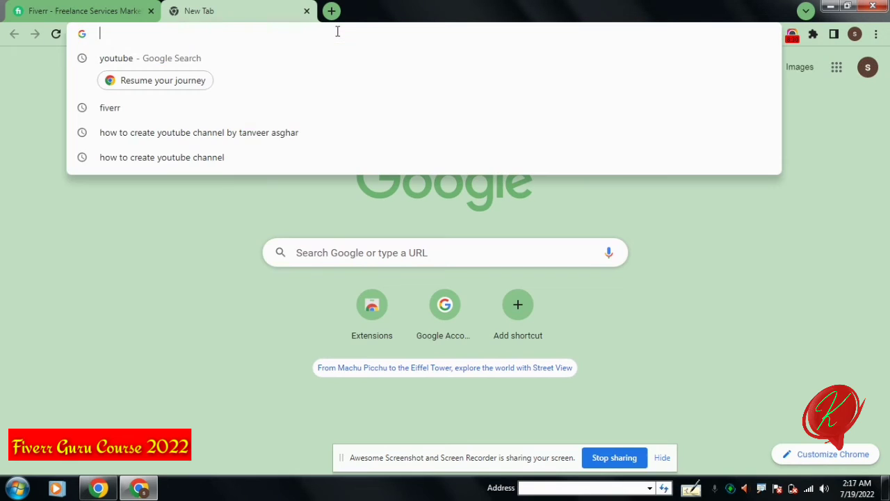
Step: Search Google for 'gmail login' and open the Inbox by Gmail result
text(gmail)
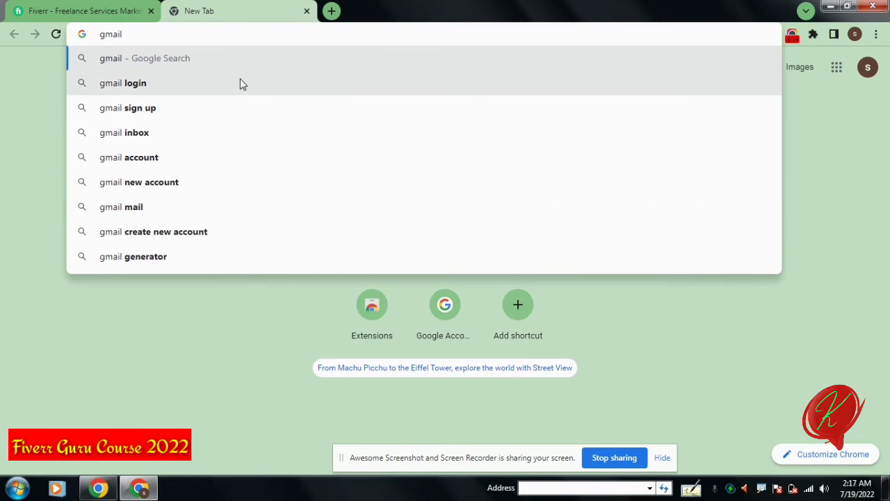
click(240, 83)
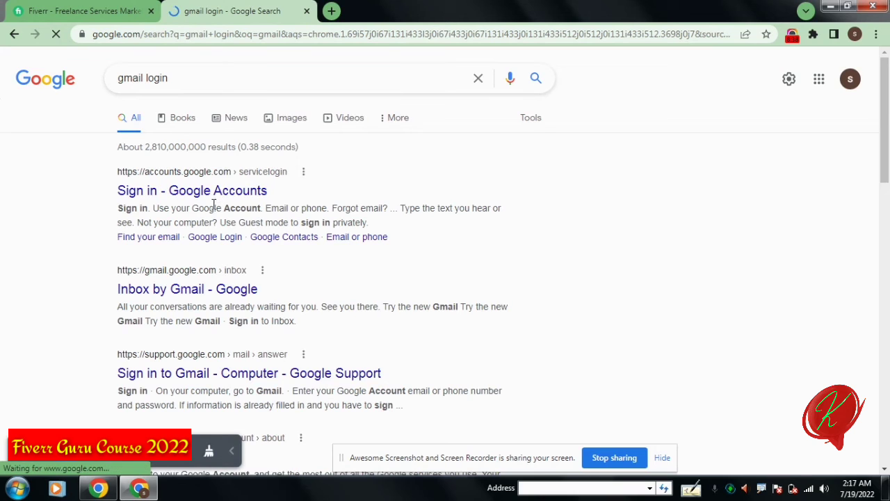
click(207, 292)
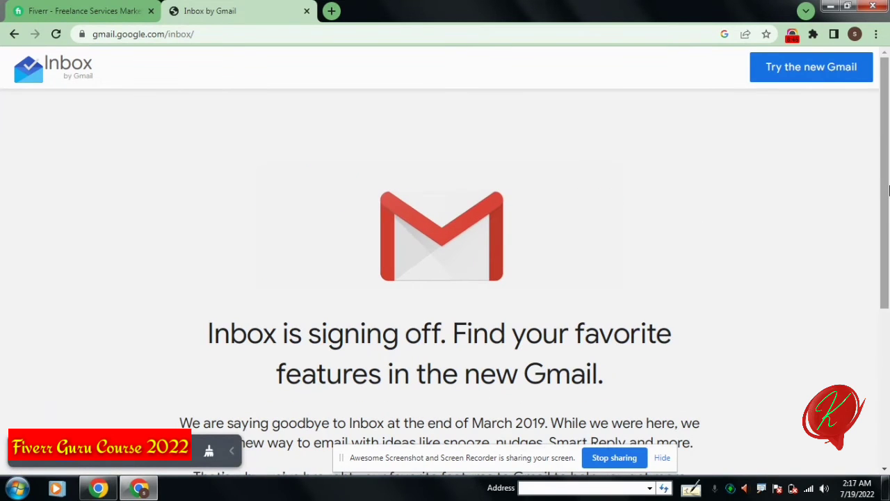
Step: Scroll down the Inbox by Gmail page and sign in to reach the Gmail inbox
drag(889, 191, 889, 348)
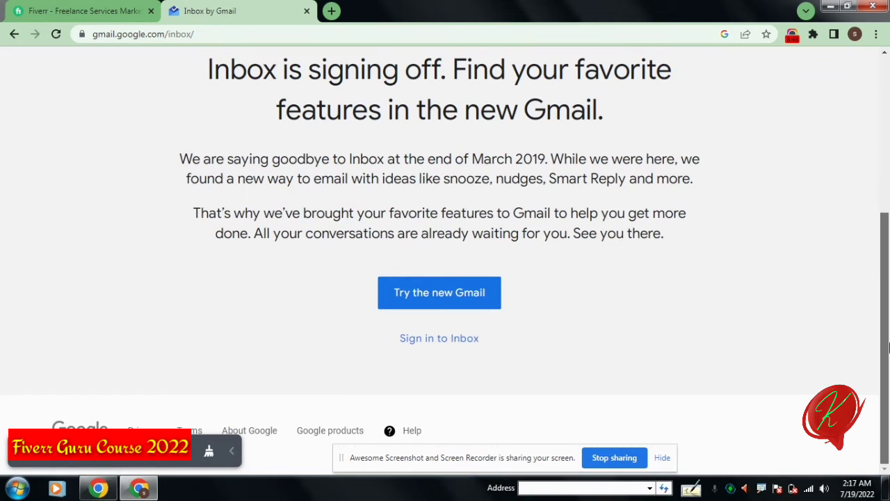
click(448, 341)
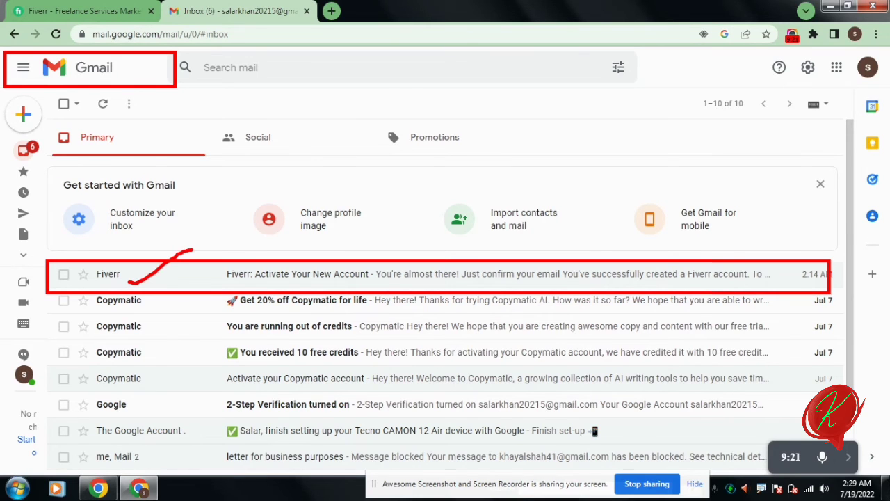
Step: Open Fiverr's 'Activate Your New Account' email and scroll to its Activate Your Account link
click(144, 281)
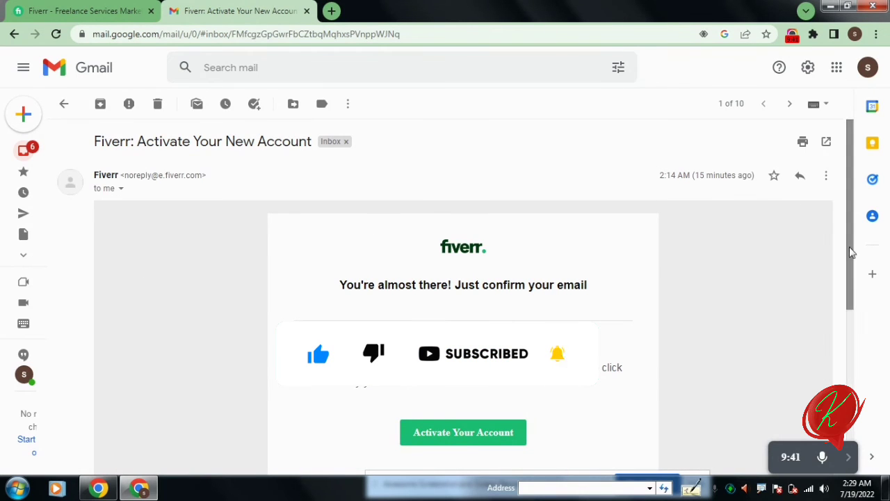
drag(852, 252, 859, 303)
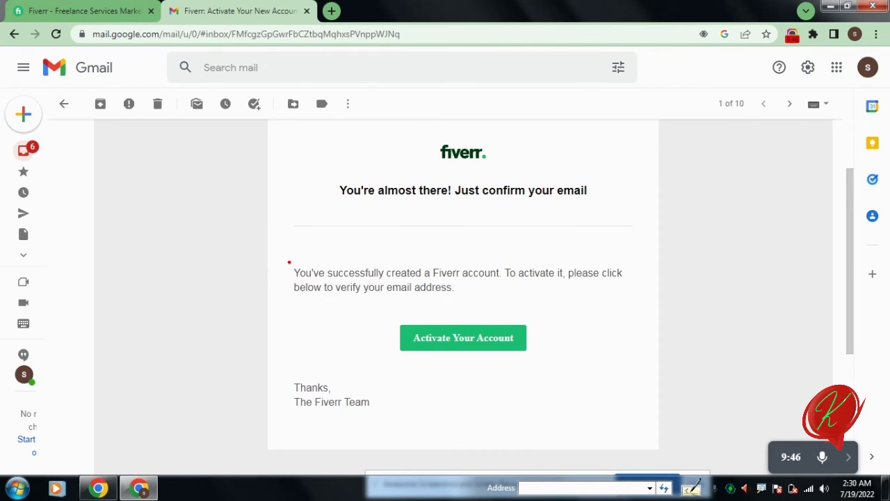
mouse_move(290, 262)
mouse_down()
mouse_move(394, 350)
mouse_move(658, 364)
mouse_up()
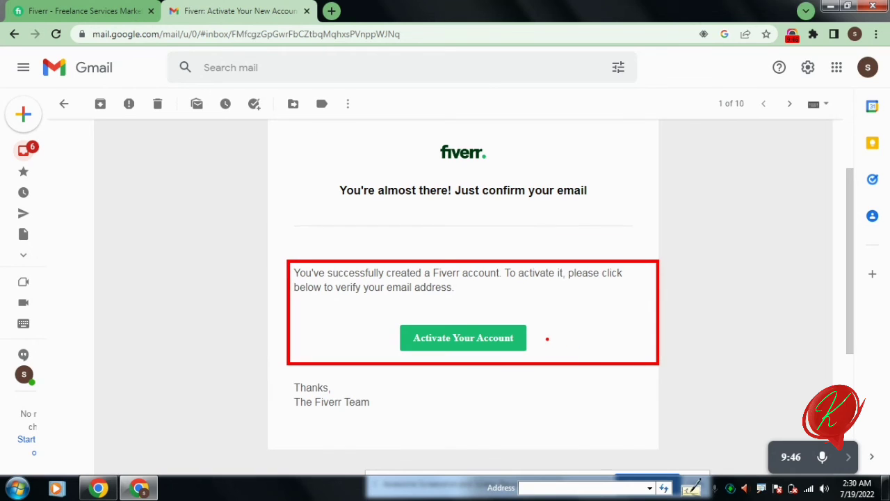
mouse_move(547, 340)
mouse_down()
mouse_move(569, 360)
mouse_move(634, 300)
mouse_up()
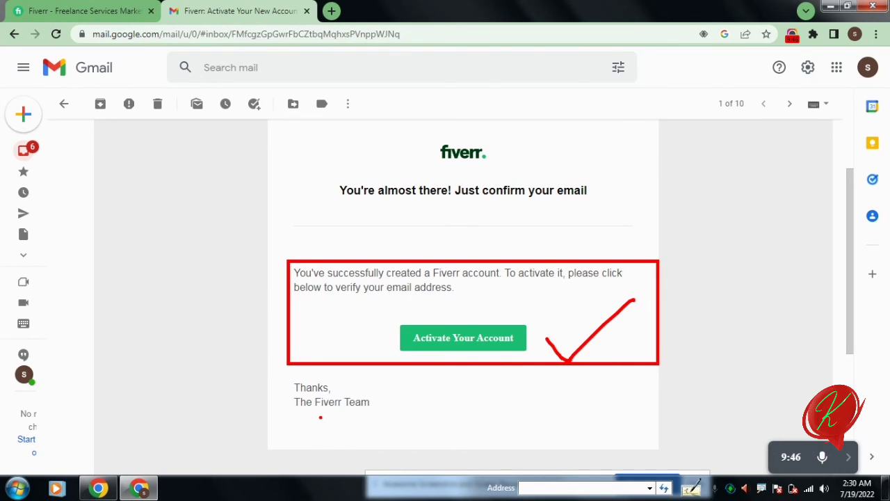
drag(320, 418, 353, 394)
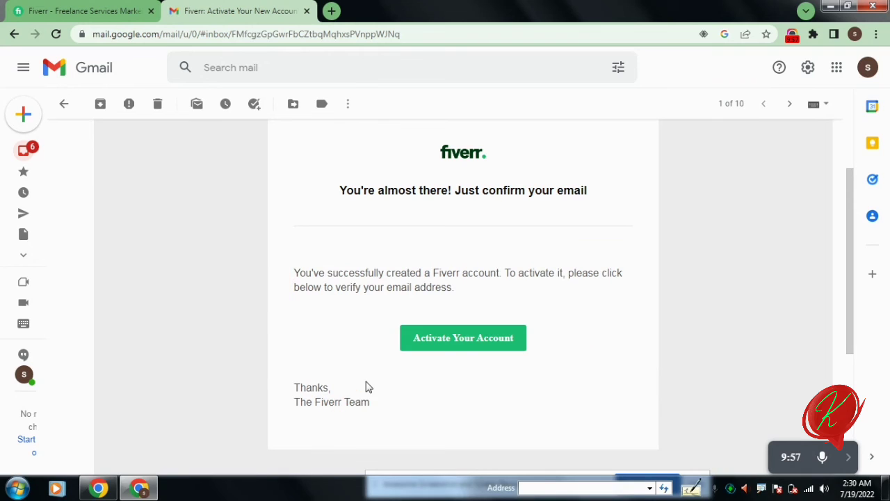
Step: Follow the email's Activate Your Account link to activate the Fiverr account
click(437, 346)
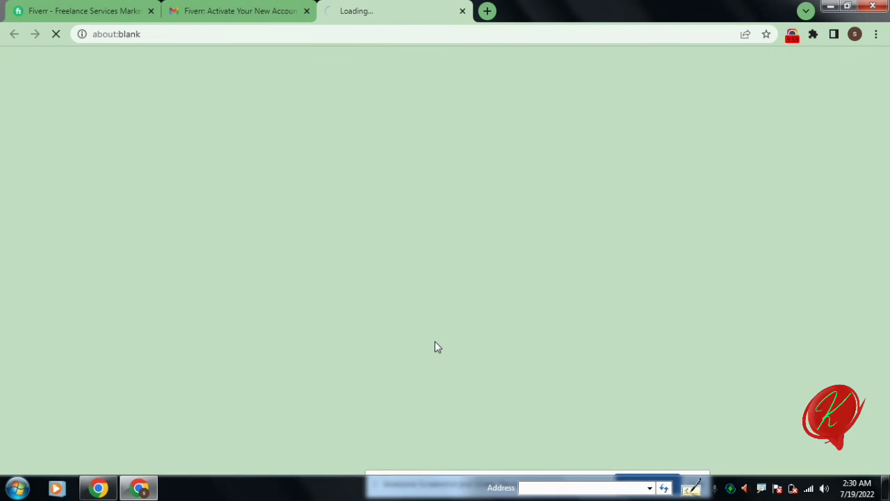